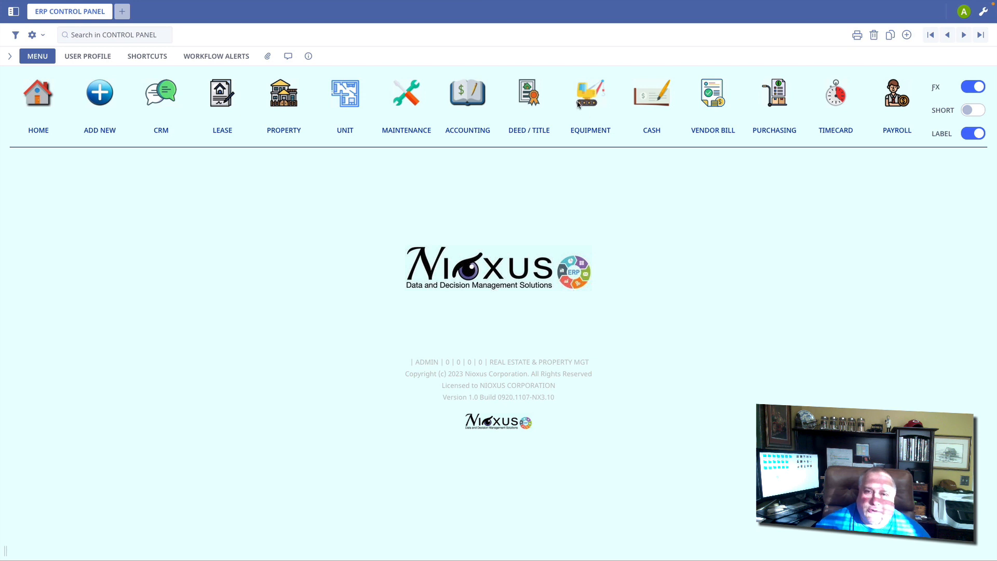
# Step: Create a new deed, select the buyer contact, and set the seller to NIOXUS CORP
pyautogui.click(527, 94)
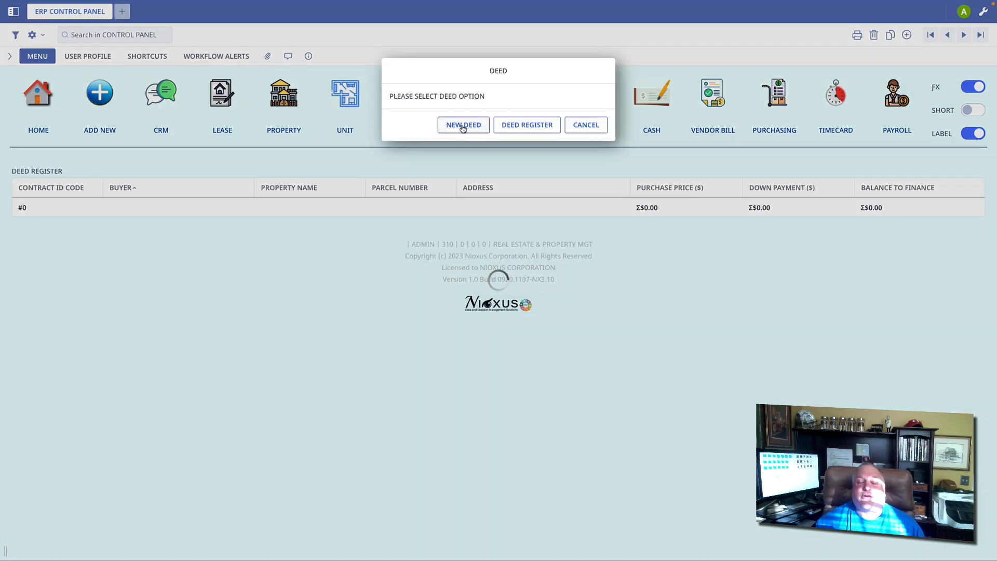
pyautogui.click(466, 129)
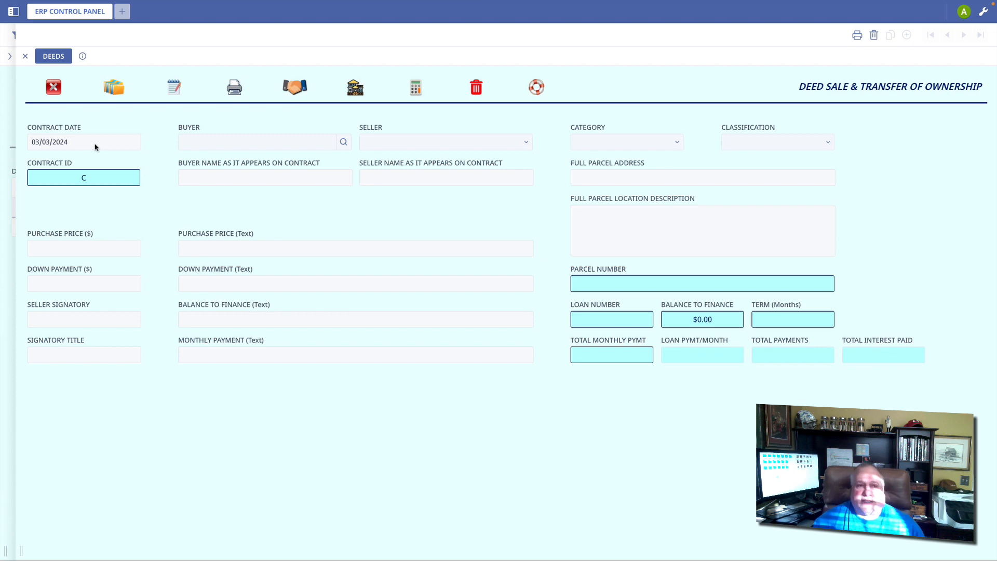
pyautogui.click(192, 142)
pyautogui.click(193, 136)
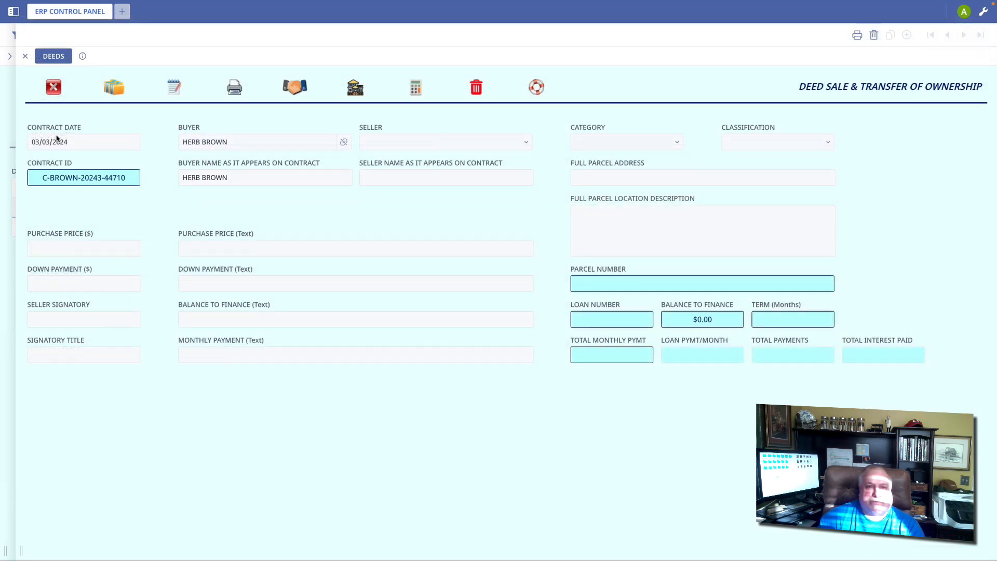
pyautogui.click(409, 141)
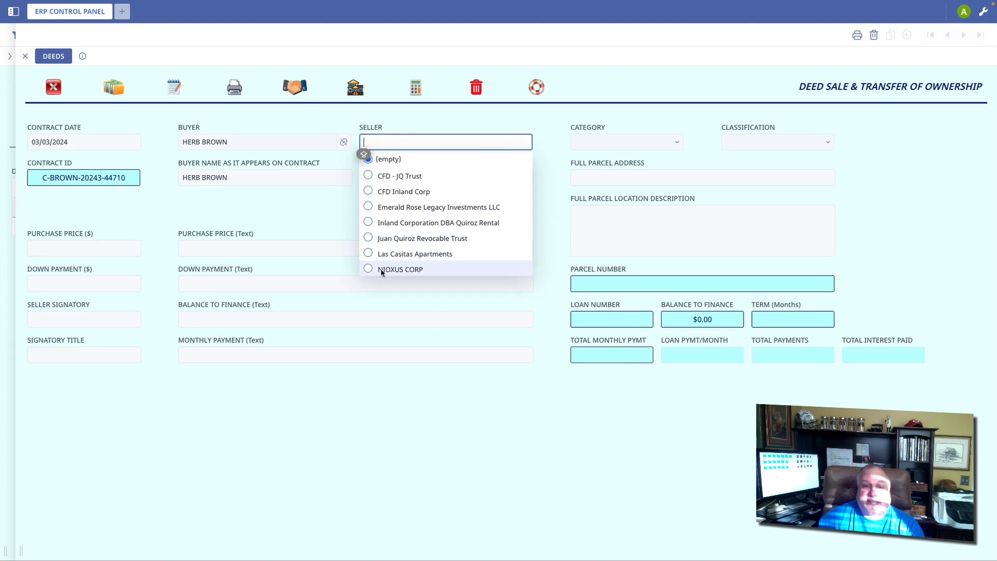
pyautogui.click(385, 269)
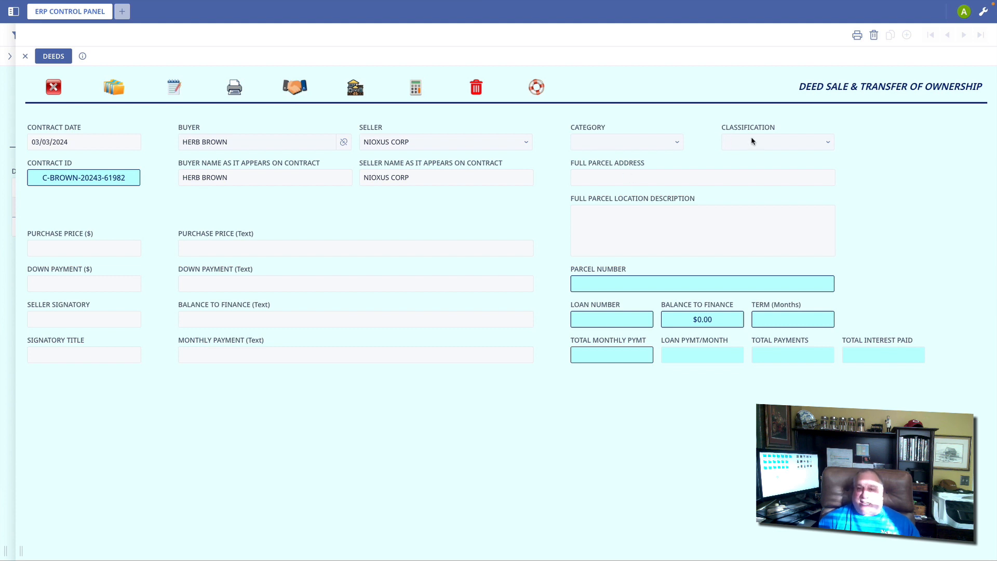
# Step: Set the purchase price to 500000 and its text to "Excepteur sint occaecat cupidatat nonserunt mollit anim id est laborum."
pyautogui.click(101, 247)
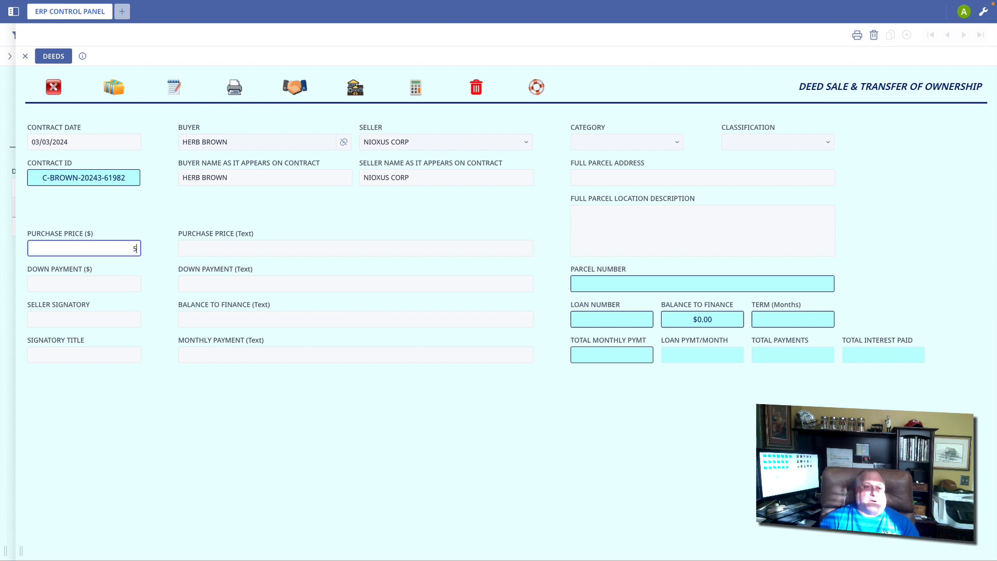
pyautogui.write('500000')
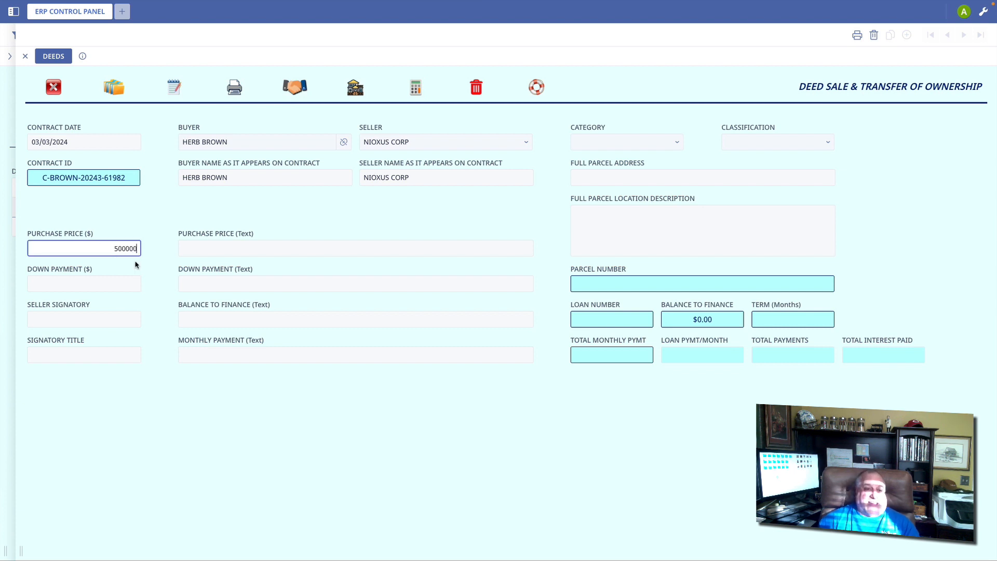
pyautogui.click(193, 248)
pyautogui.write('Excepteur sint occaecat cupidatat nonserunt mollit anim id est laborum.')
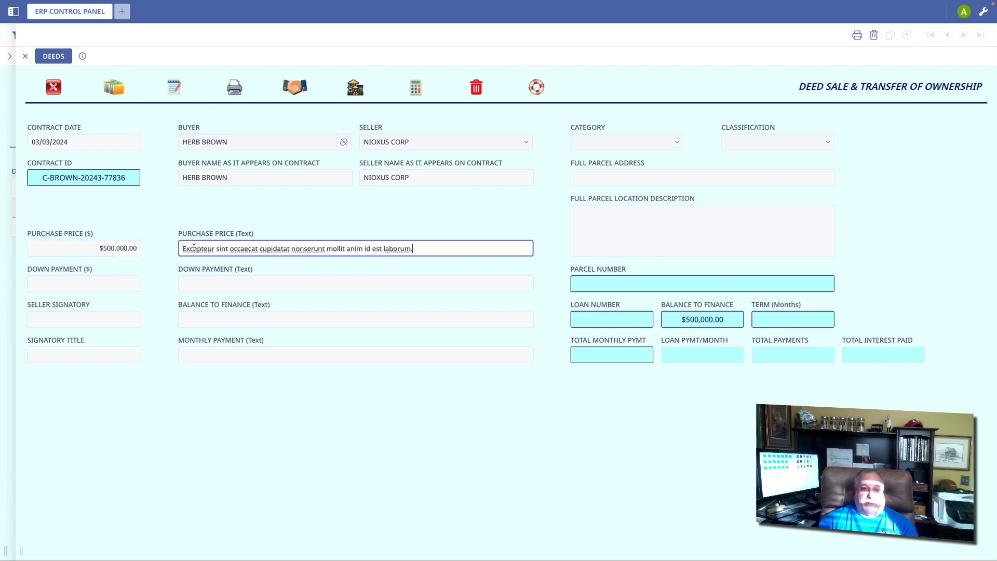
# Step: Set the down payment to 100000 and its text to "Excepteur sint occaecat cupidatat nonserunt mollit anim id est laborum."
pyautogui.click(63, 282)
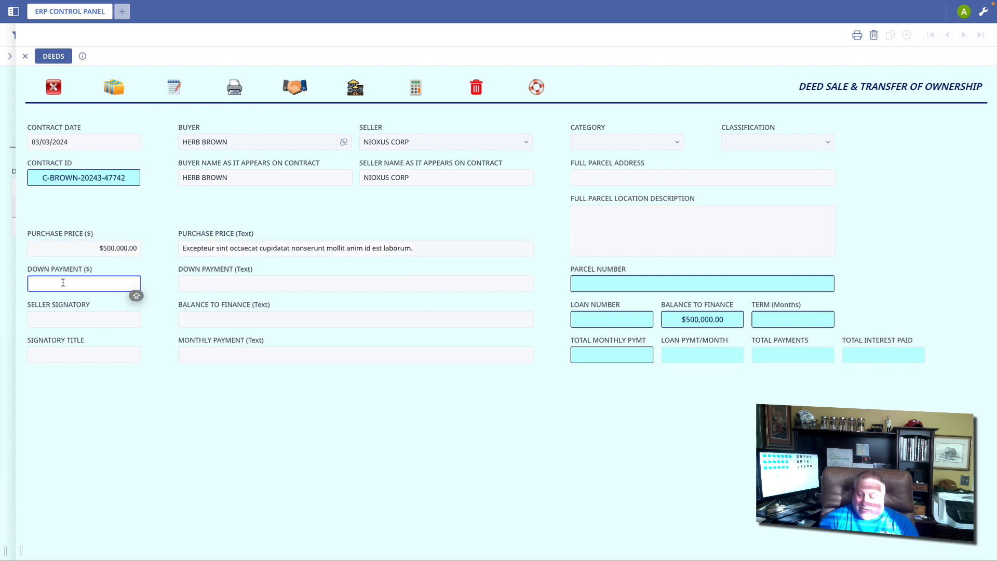
pyautogui.write('100000')
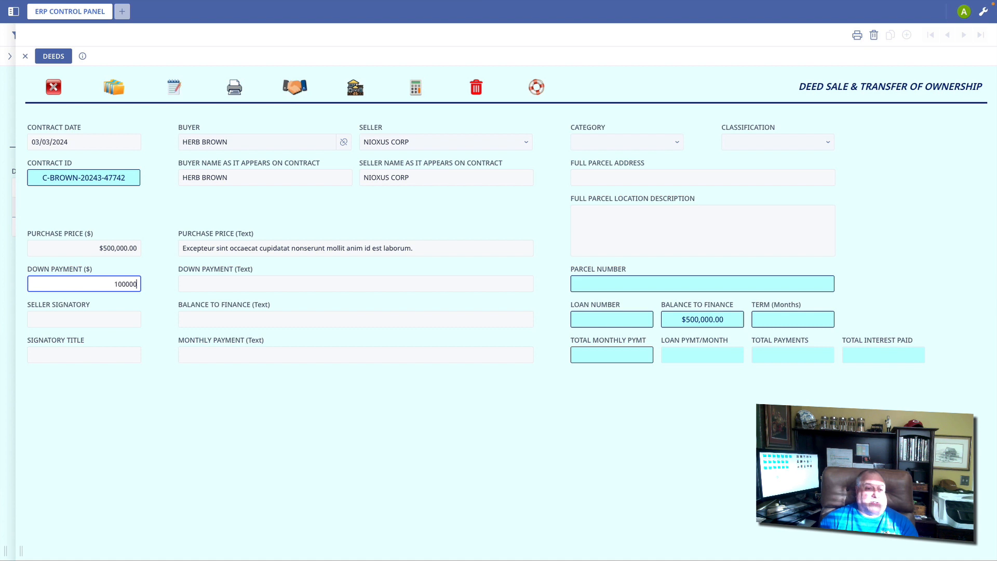
pyautogui.click(128, 297)
pyautogui.click(197, 284)
pyautogui.write('Excepteur sint occaecat cupidatat nonserunt mollit anim id est laborum.')
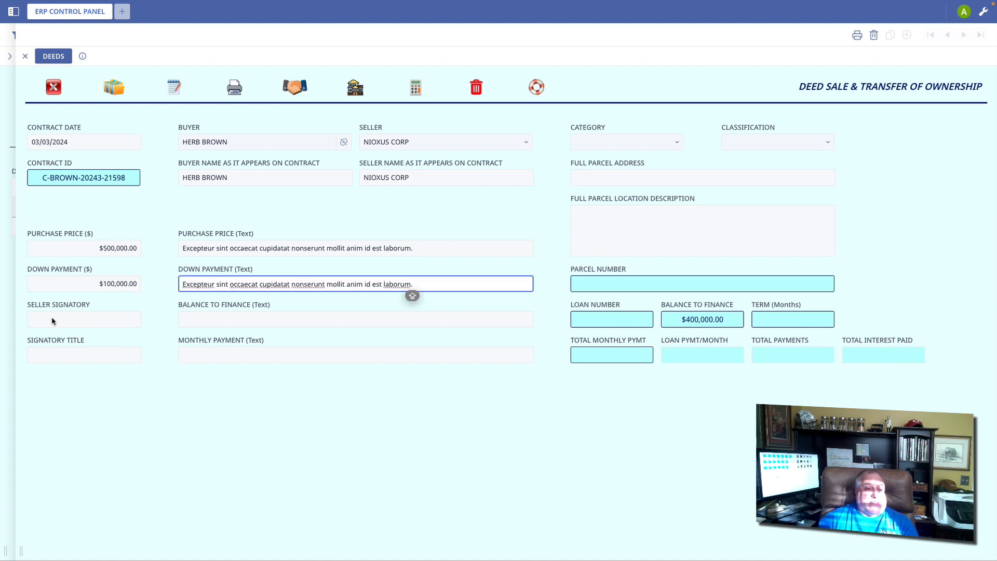
# Step: Enter "NAME OF THE SELLER" as the seller signatory and "AGENT FOR OWNER" as the signatory title
pyautogui.click(52, 319)
pyautogui.write('N')
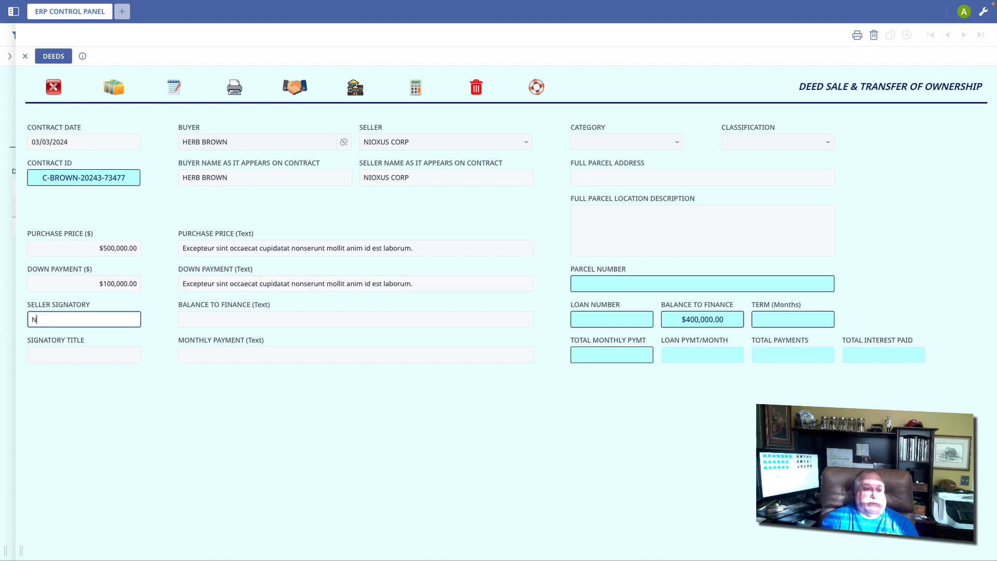
pyautogui.write('AME OF THE SELLER')
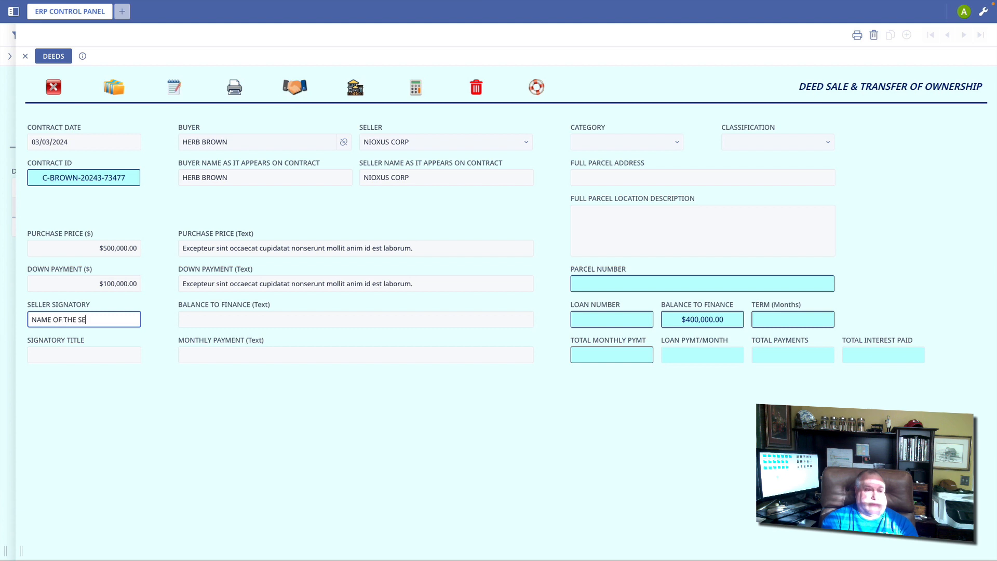
pyautogui.click(45, 354)
pyautogui.write('AGENT')
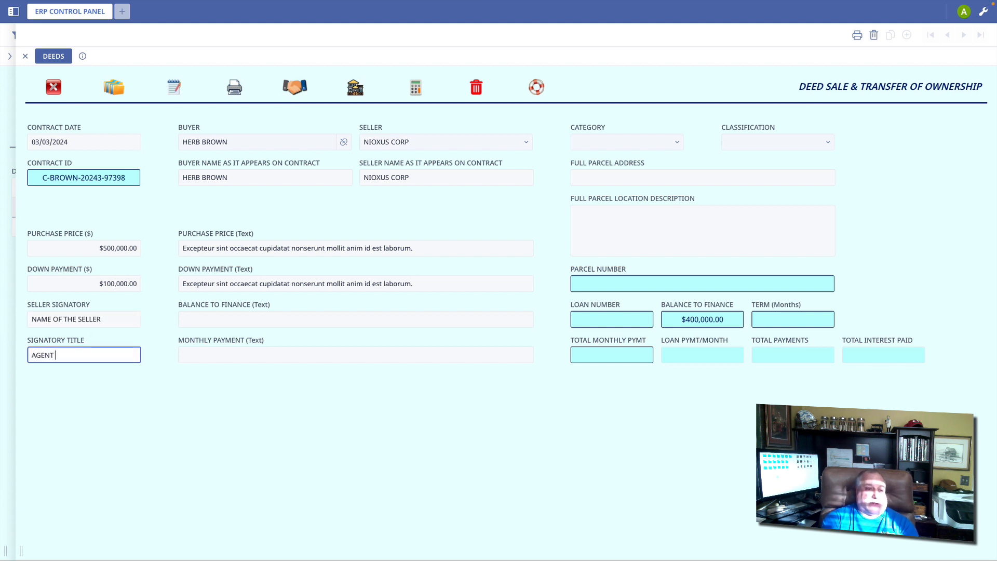
pyautogui.write(' FOR OWNER')
pyautogui.click(139, 379)
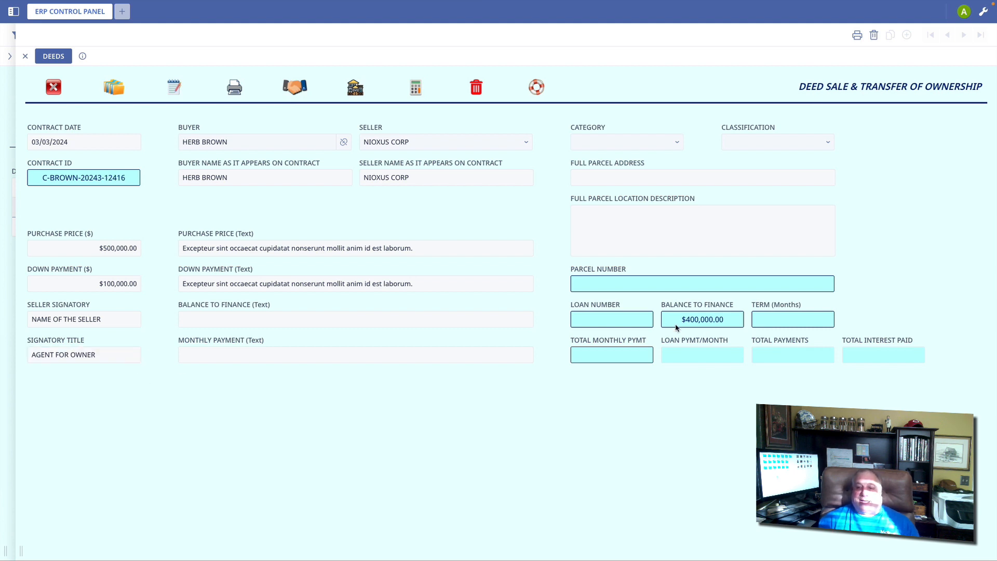
# Step: Create a new loan from the deed for the balance to finance
pyautogui.moveTo(677, 320); pyautogui.dragTo(729, 324)
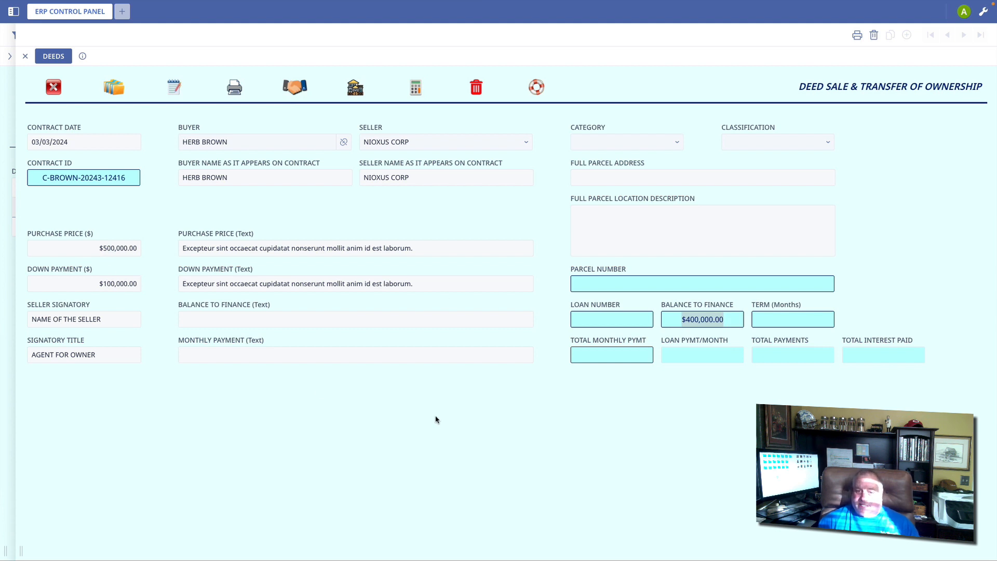
pyautogui.click(693, 321)
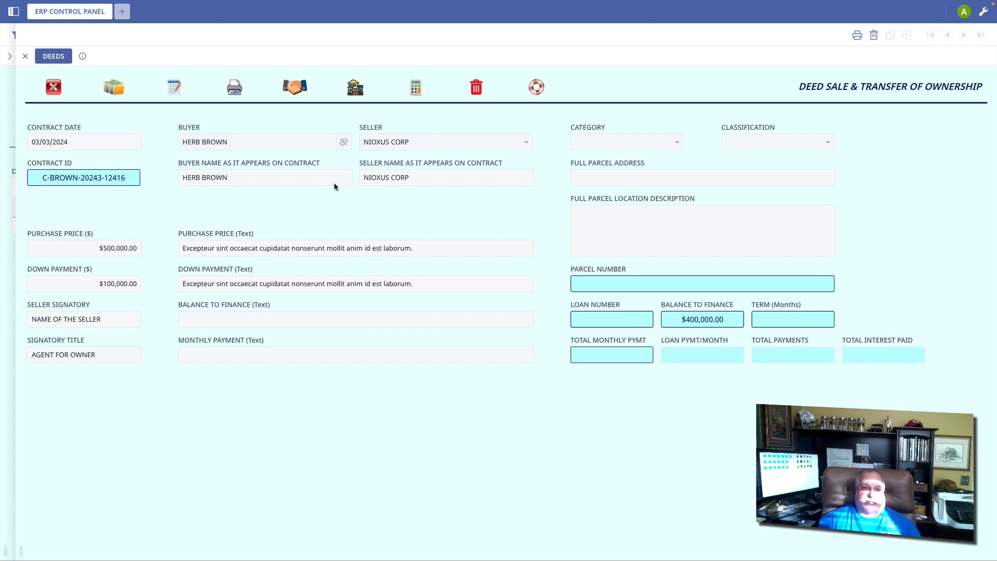
pyautogui.click(295, 88)
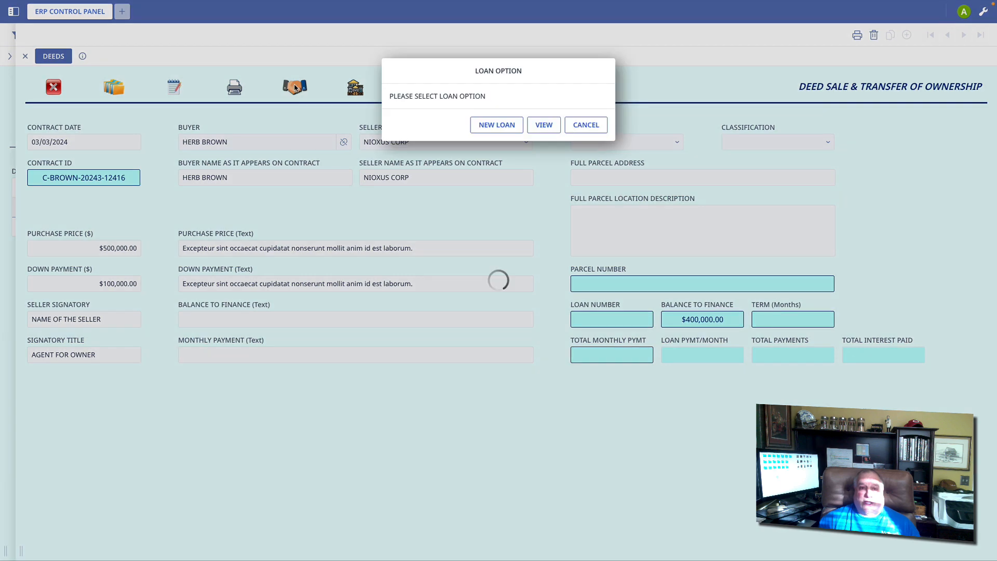
pyautogui.click(497, 125)
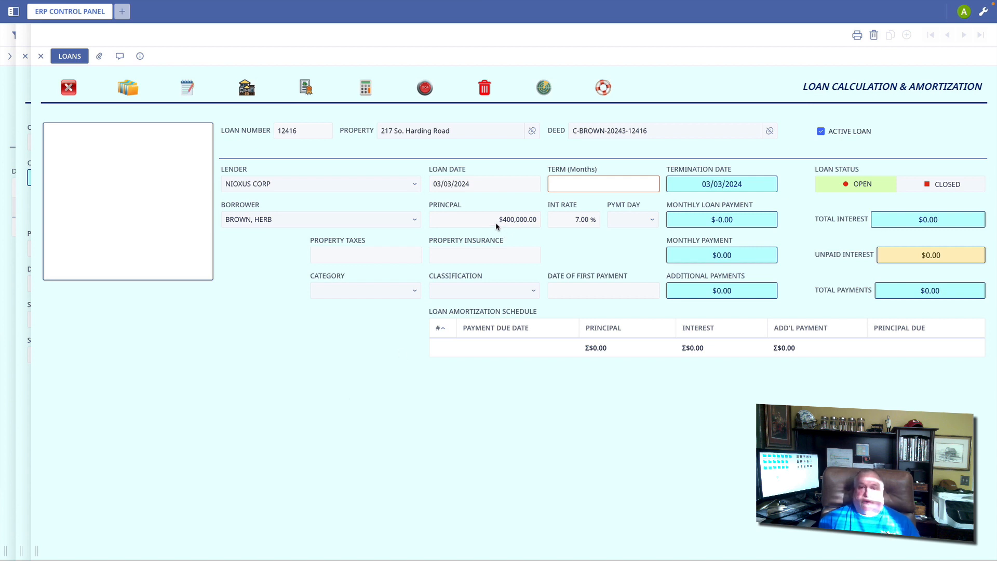
pyautogui.moveTo(498, 220); pyautogui.dragTo(535, 222)
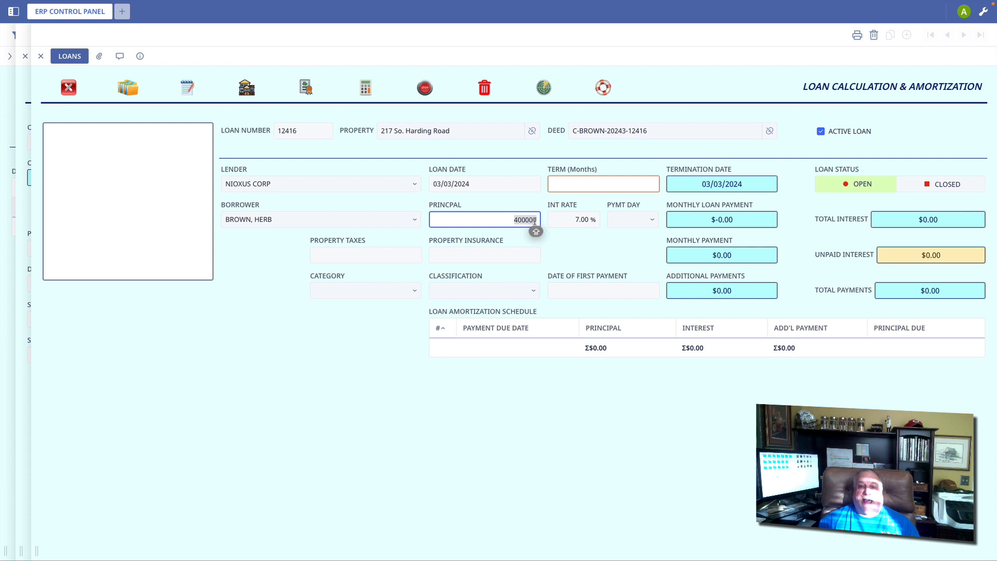
# Step: Set the loan term to 360 months and the interest rate to 7.25 %
pyautogui.click(584, 186)
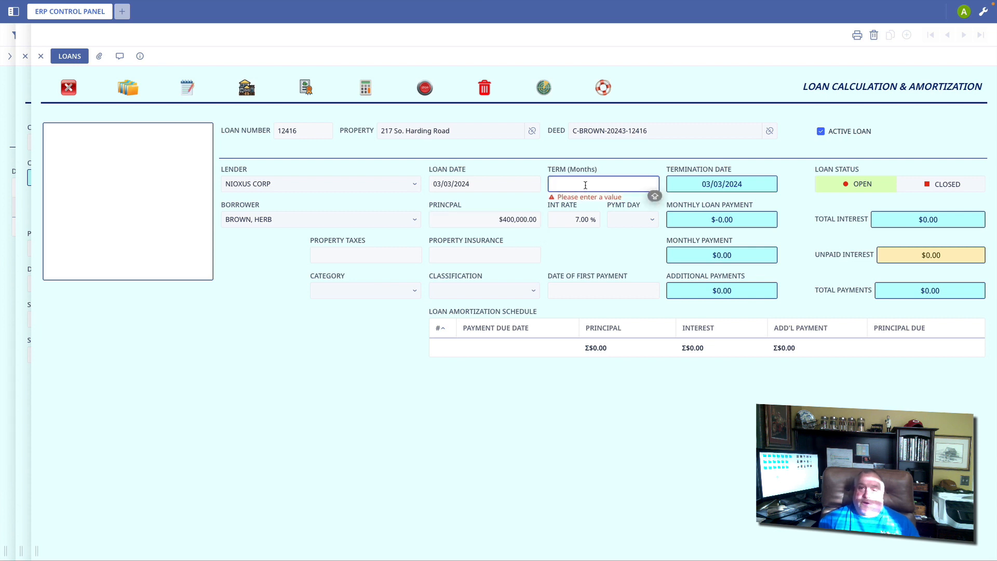
pyautogui.write('360')
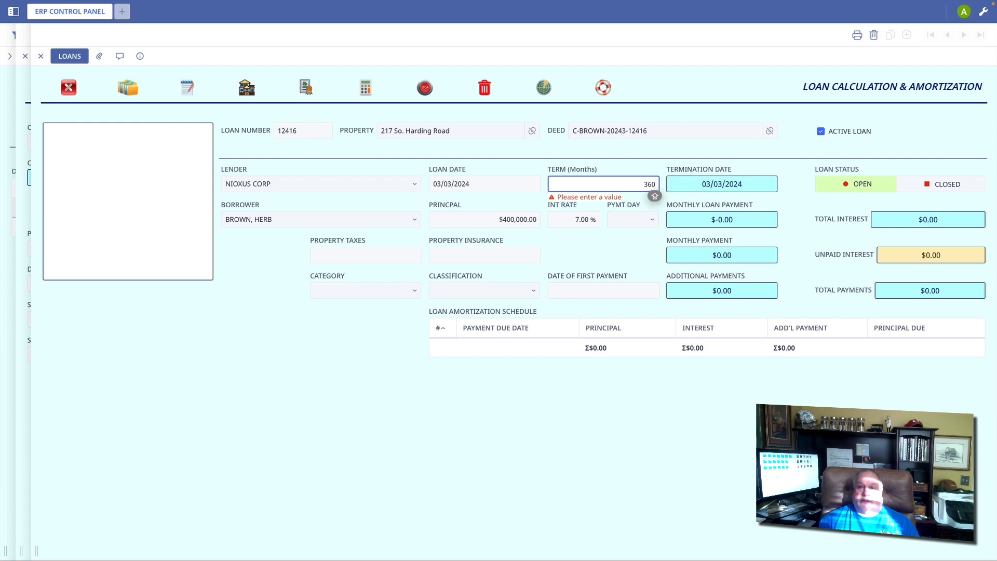
pyautogui.press('Return')
pyautogui.click(580, 223)
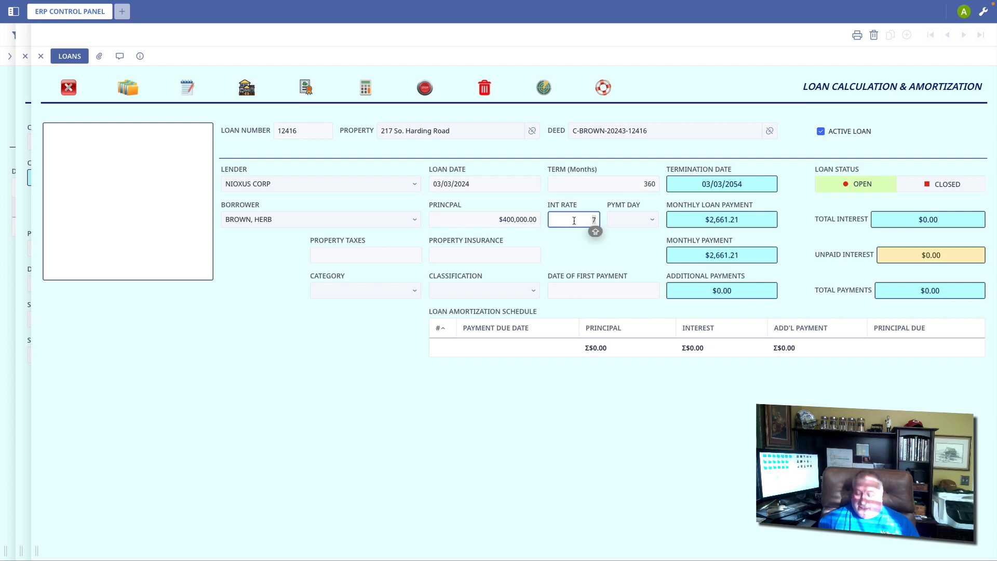
pyautogui.write('7.25')
pyautogui.press('Return')
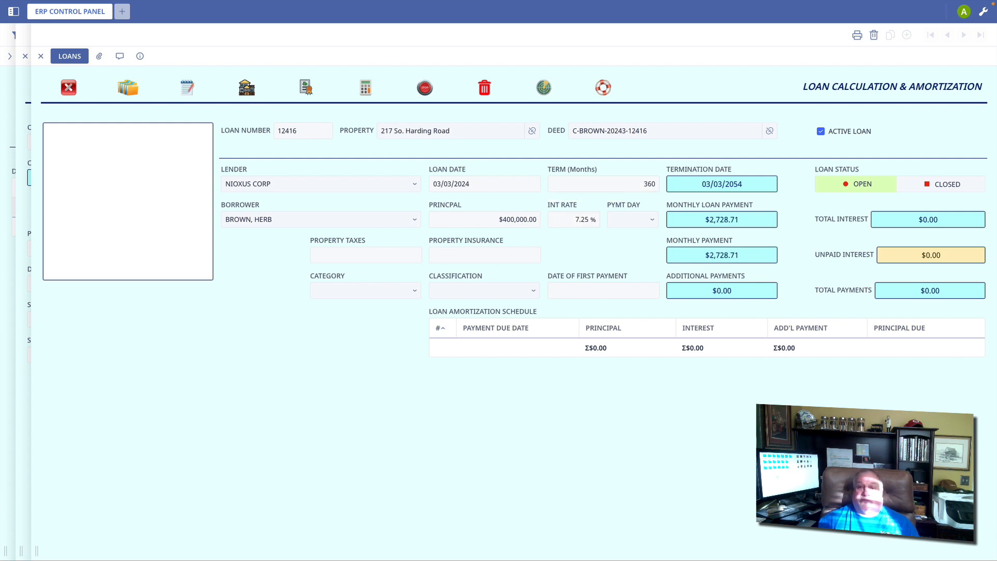
# Step: Set the loan's payment day to 15 and calculate its amortization schedule
pyautogui.click(634, 222)
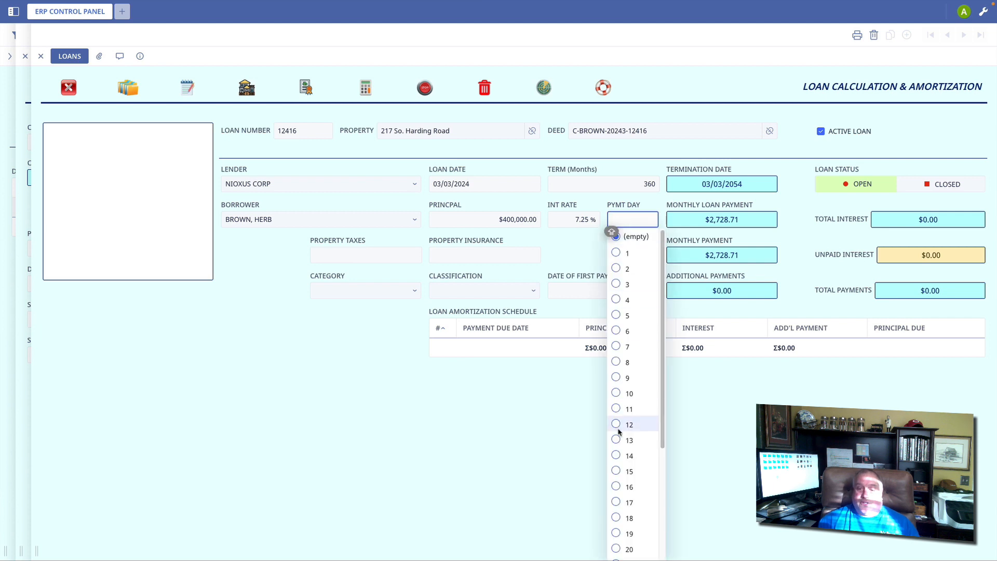
pyautogui.click(617, 473)
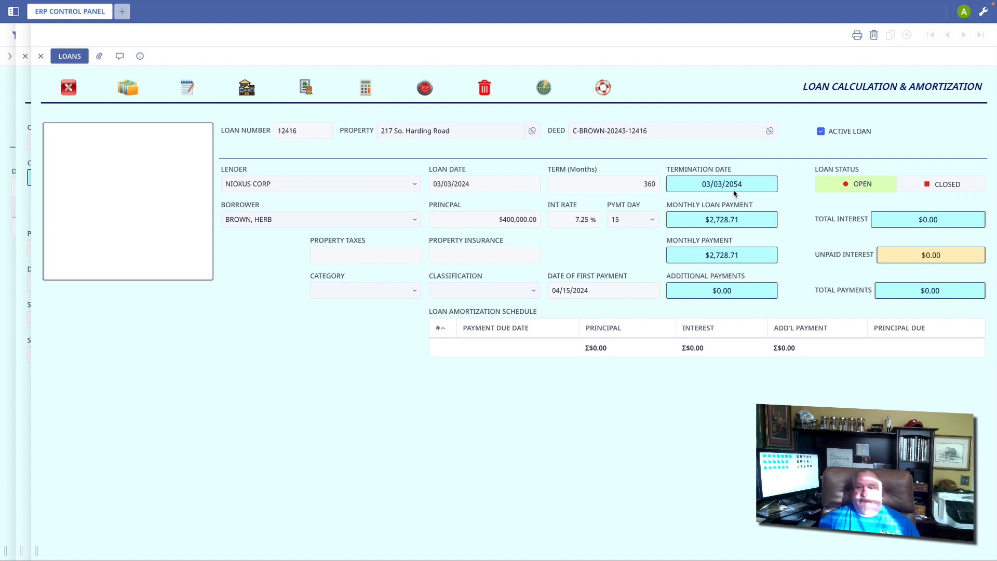
pyautogui.click(365, 89)
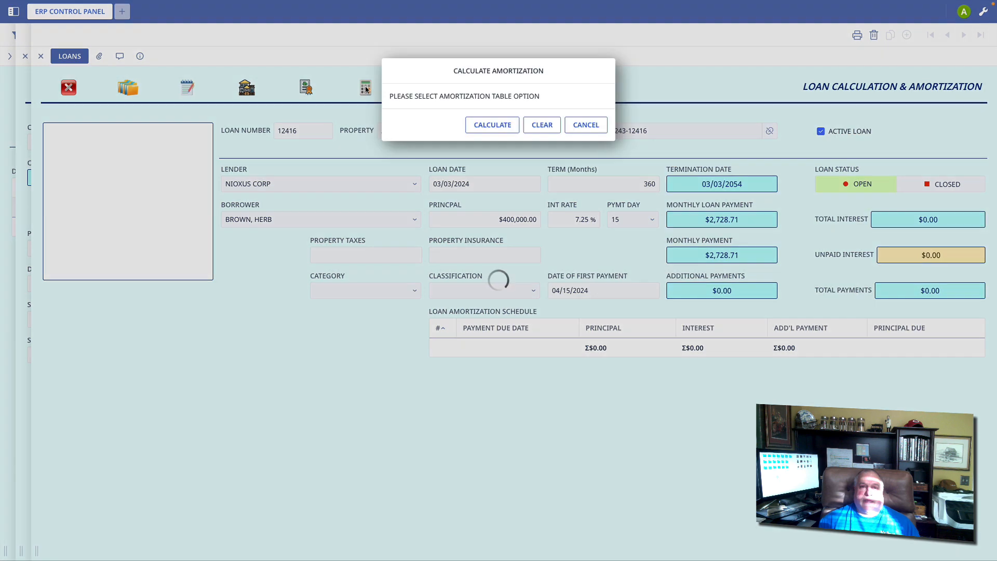
pyautogui.click(477, 126)
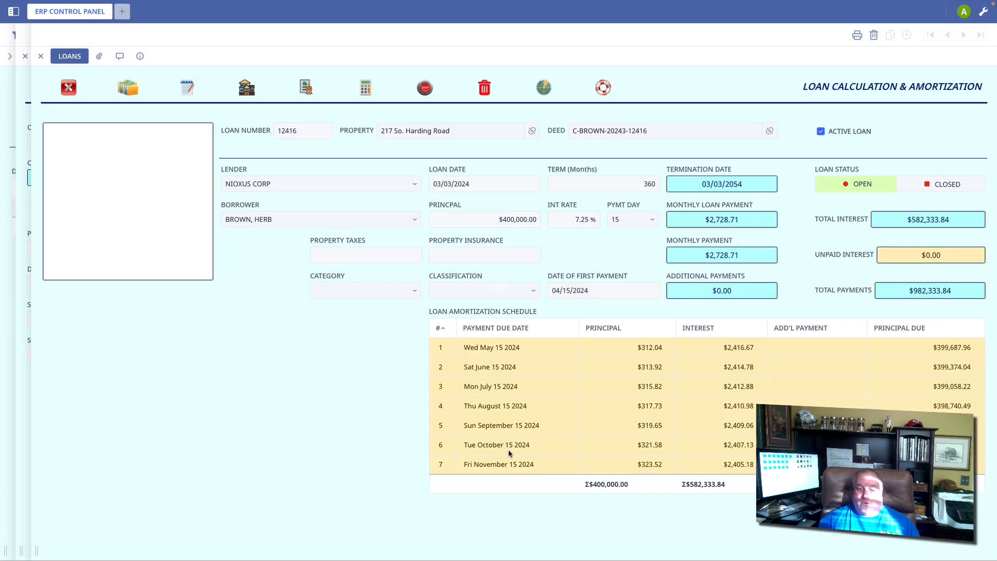
# Step: Review the amortization schedule and the details of payment 19, and return to the deed
pyautogui.scroll(-20, 509, 453)
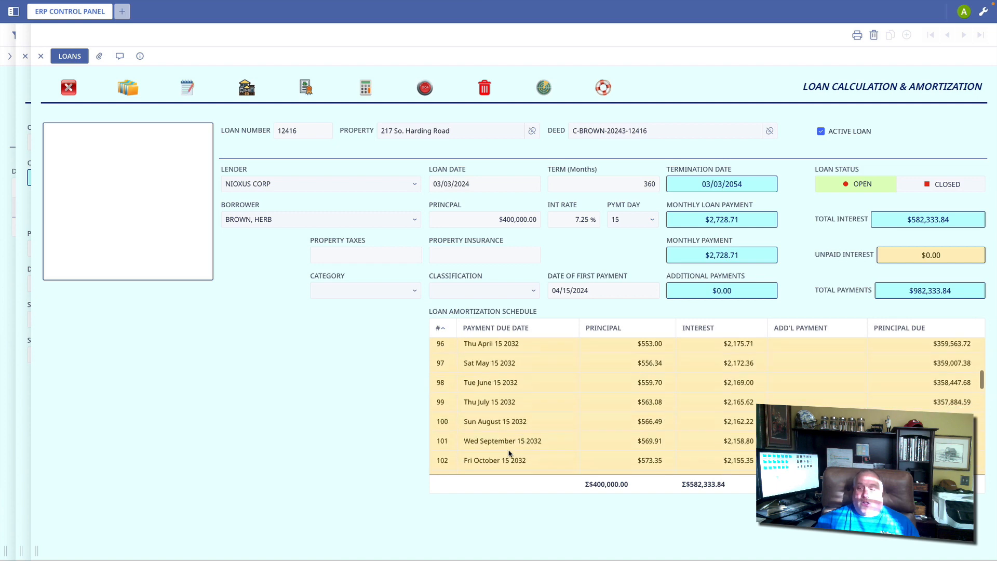
pyautogui.scroll(20, 509, 454)
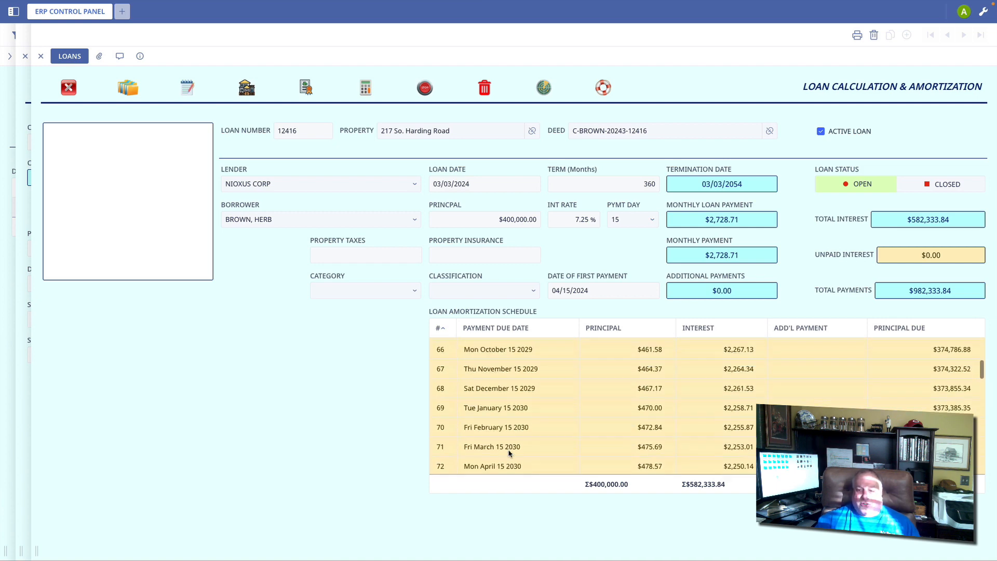
pyautogui.scroll(5, 509, 453)
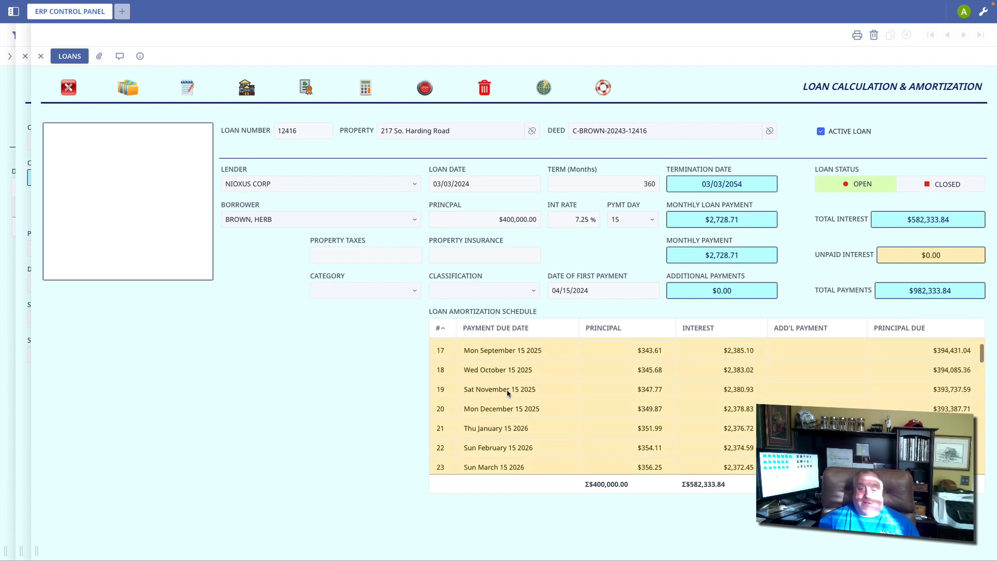
pyautogui.doubleClick(508, 393)
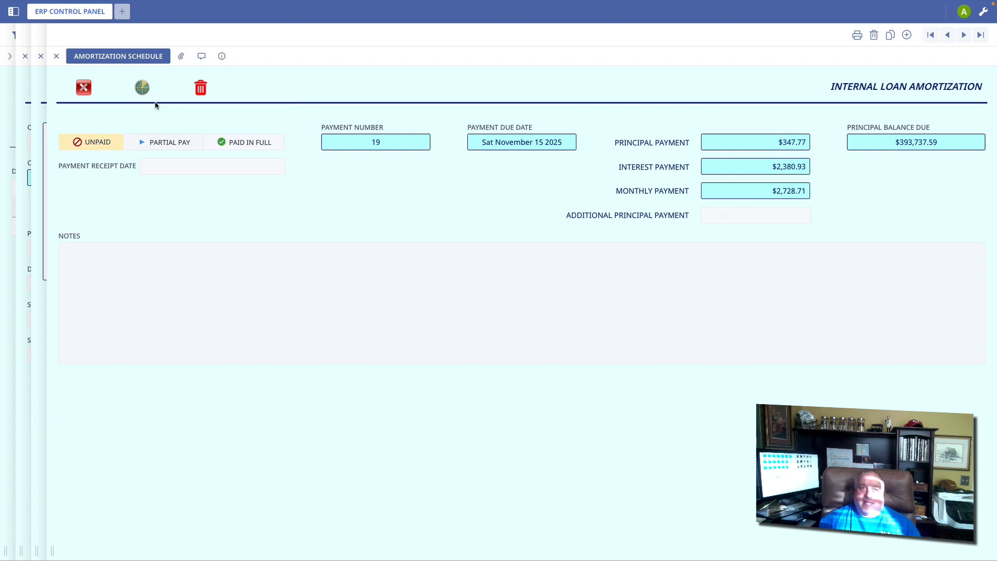
pyautogui.click(83, 87)
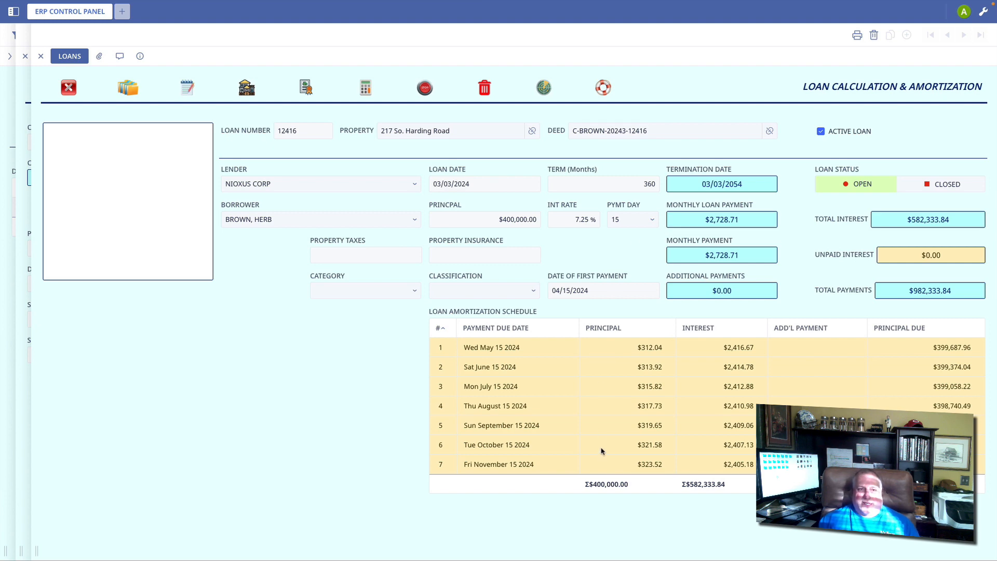
pyautogui.click(69, 86)
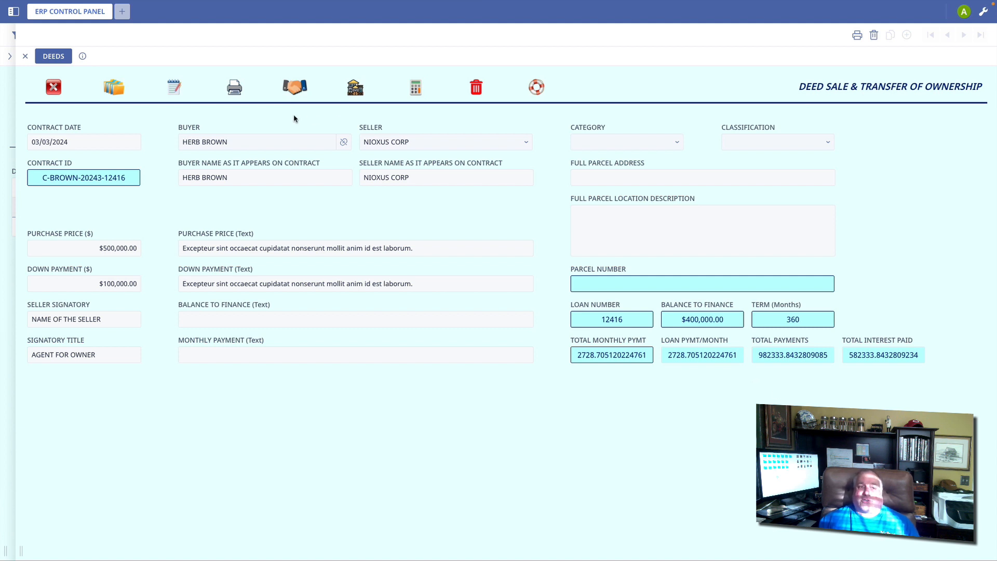
# Step: Generate the deed's printable contract and cancel saving the PDF file
pyautogui.click(112, 90)
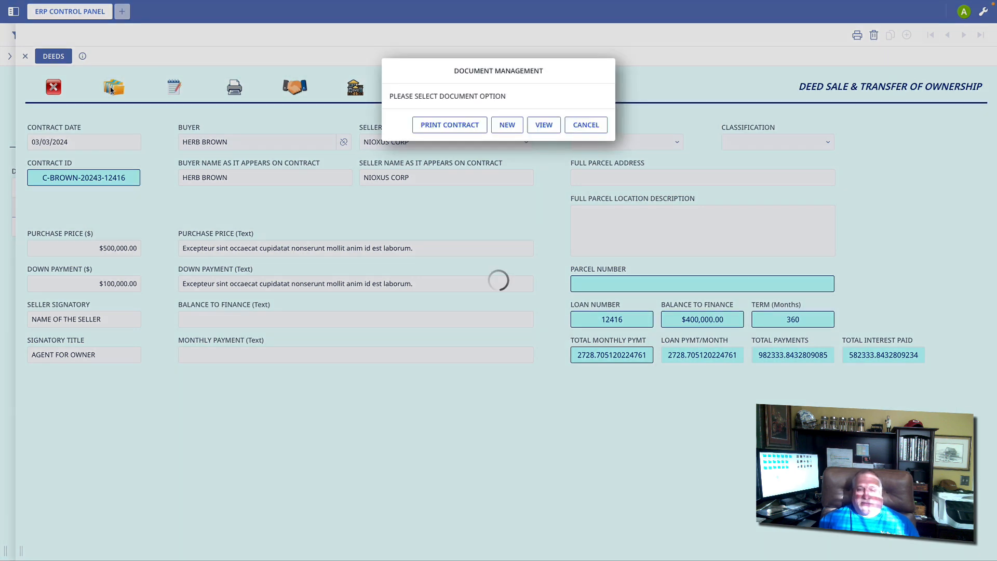
pyautogui.click(451, 125)
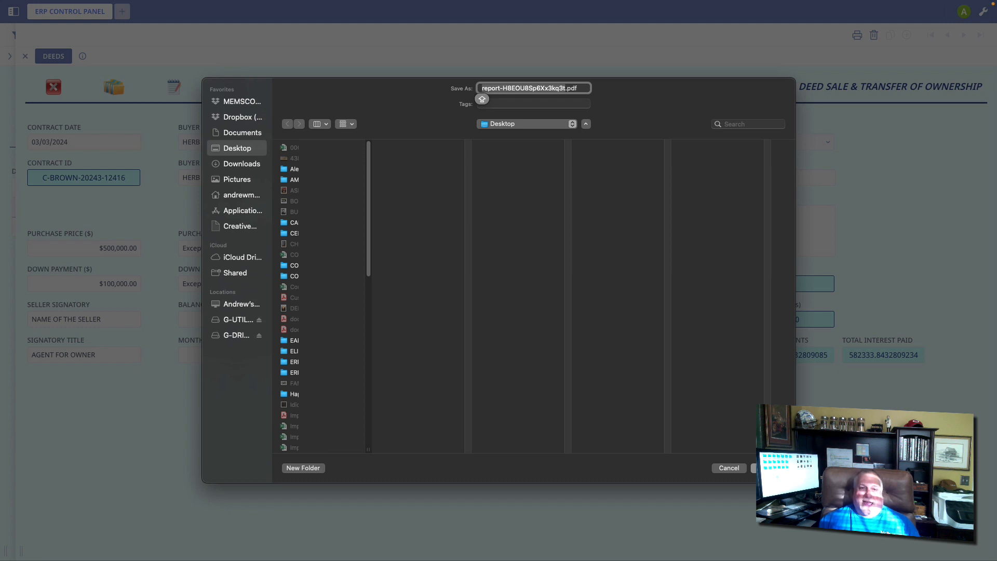
pyautogui.click(733, 470)
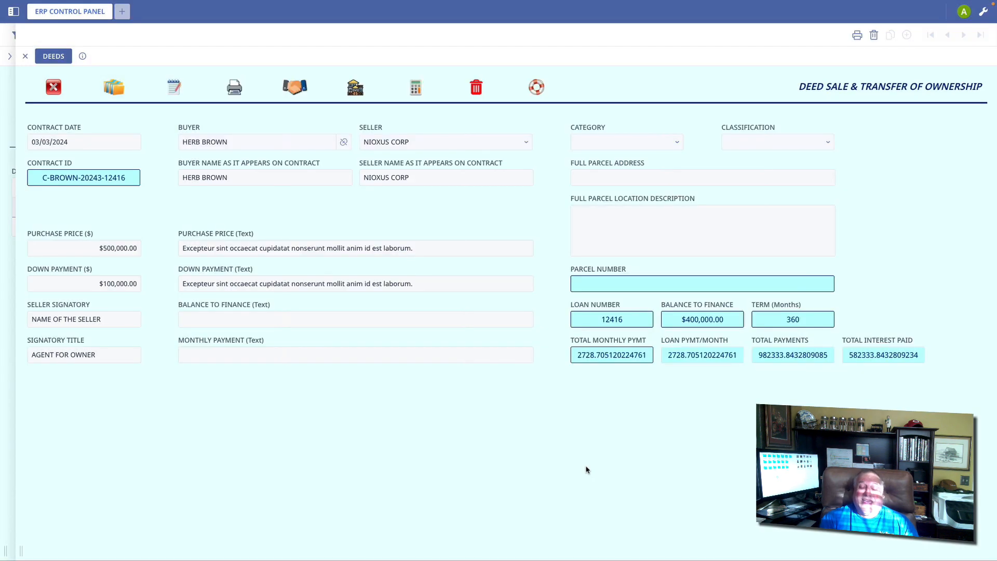